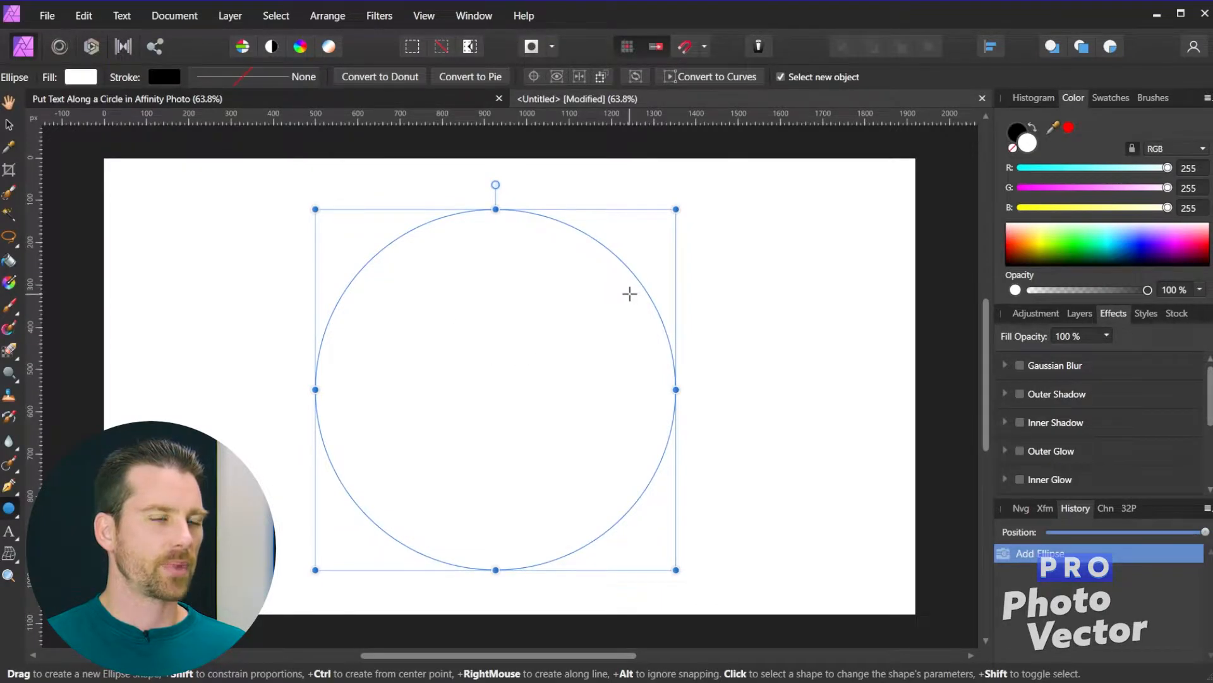
Step: Center the circle on the page both horizontally and vertically, aligned to the spread
click(992, 47)
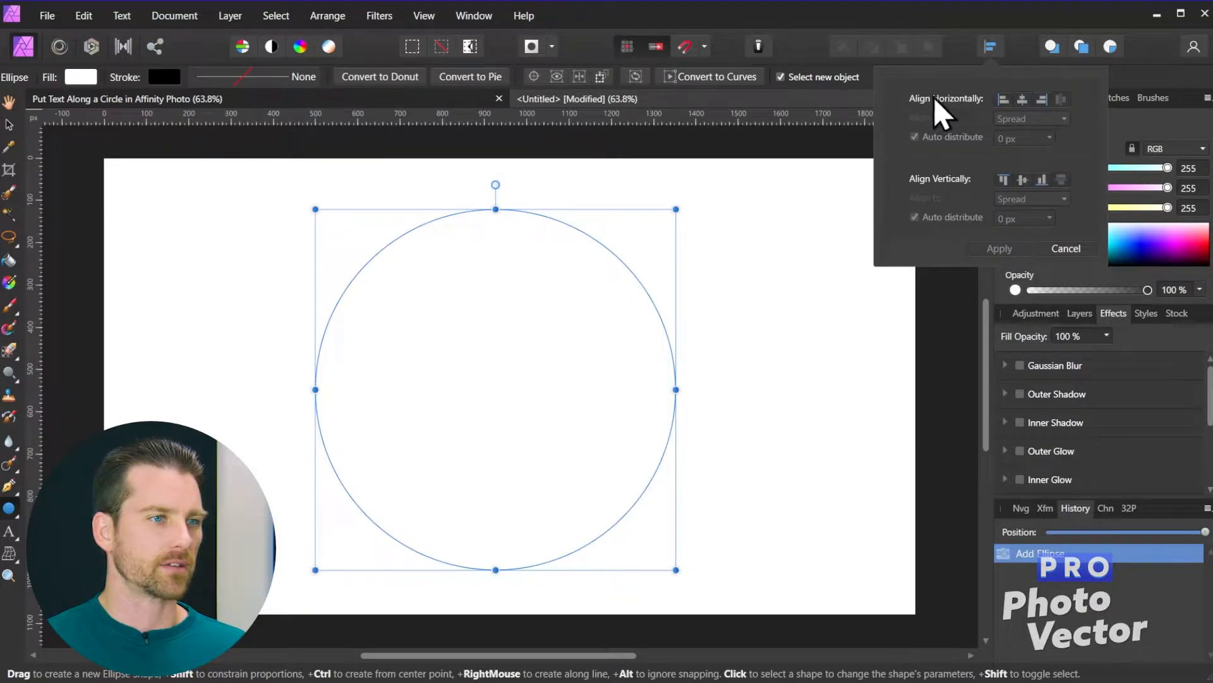
click(1022, 100)
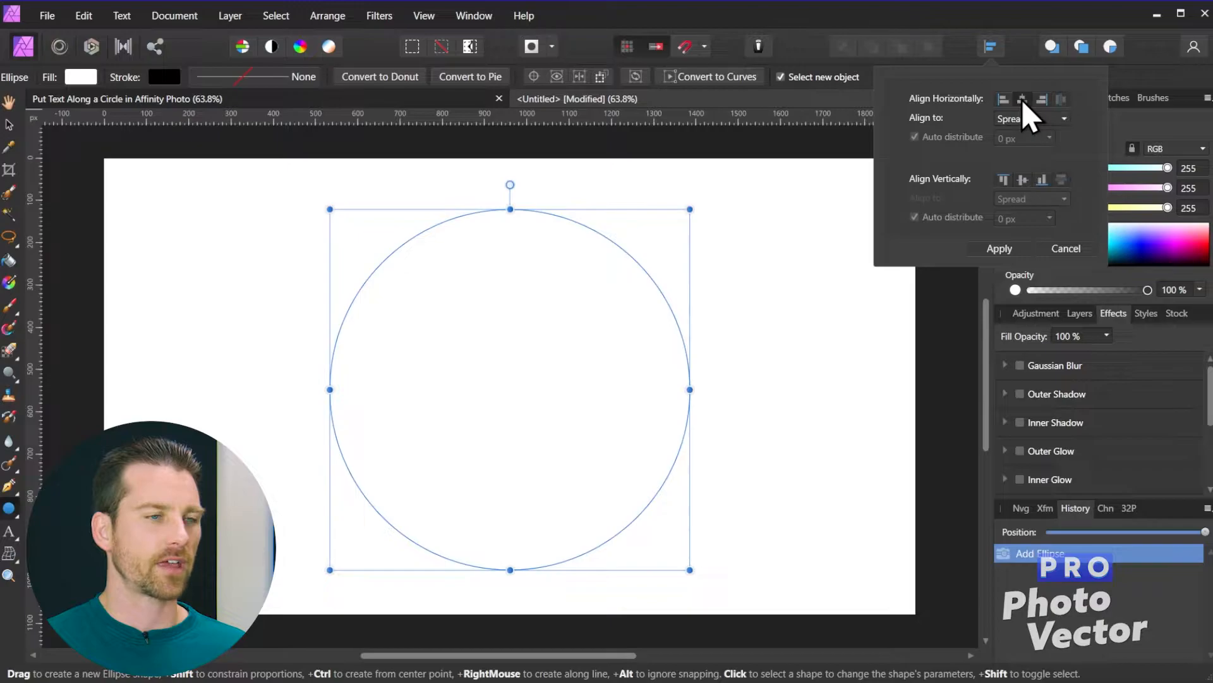
click(1022, 181)
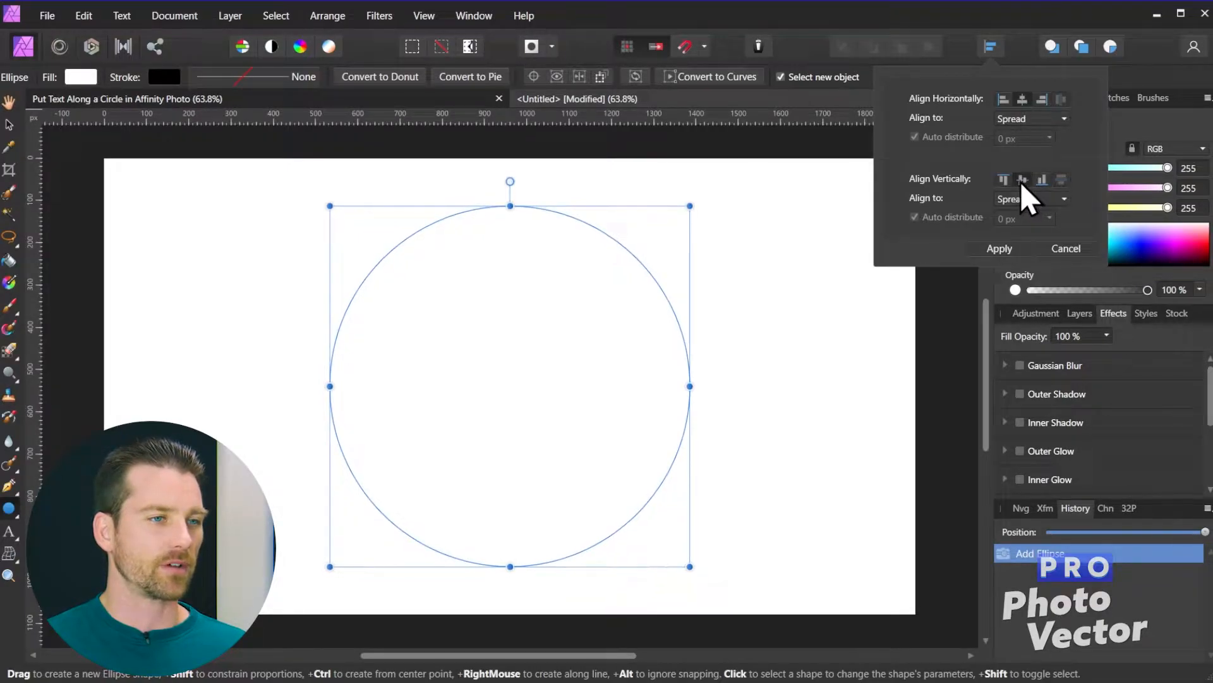
click(990, 249)
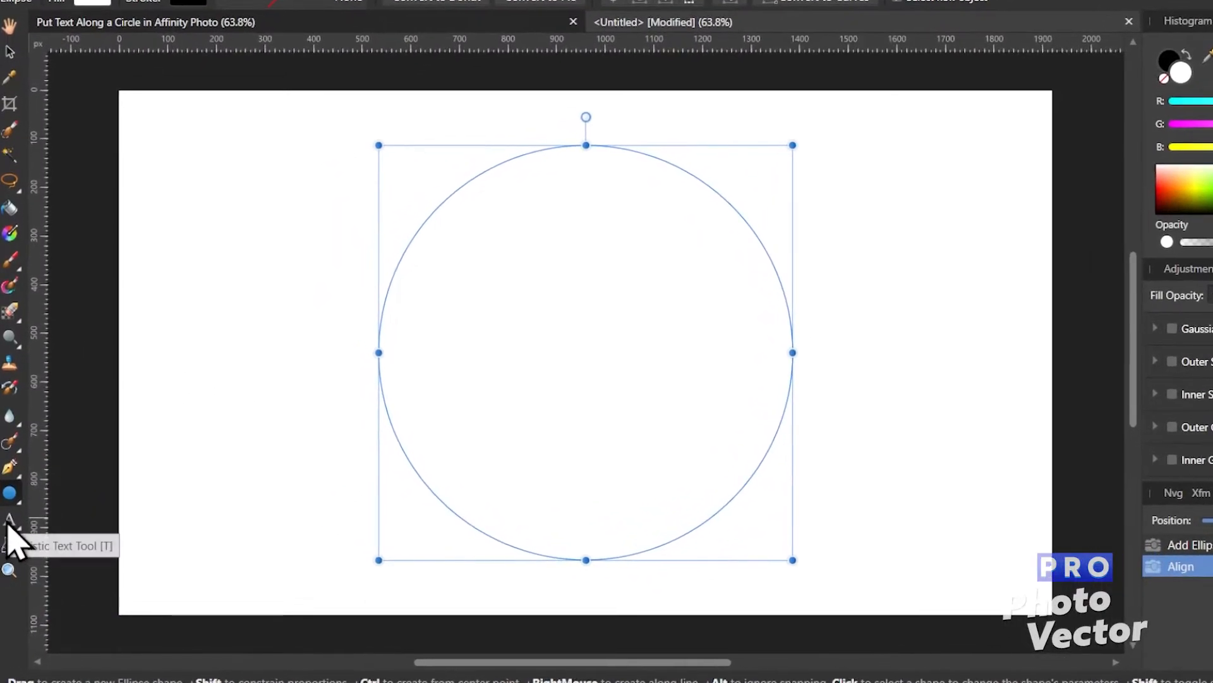
Step: Convert the circle to a text path with the Artistic Text tool and write "PUT TEXT ON A CIRCLE" on it
click(9, 523)
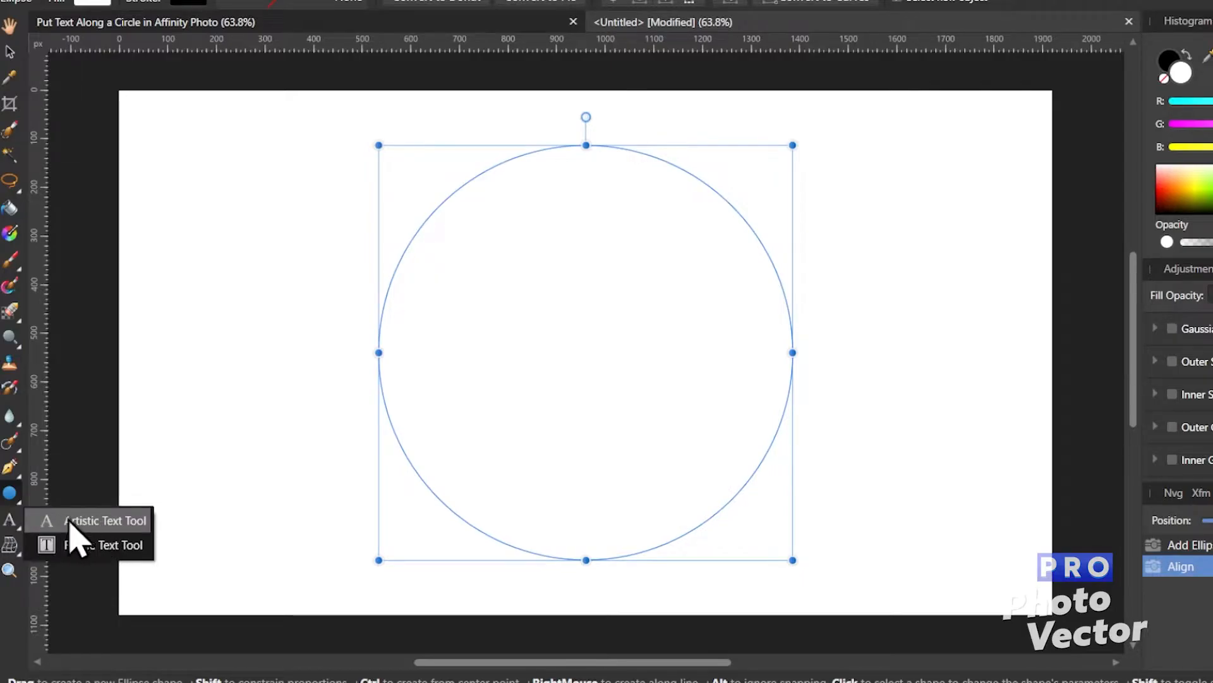
click(94, 522)
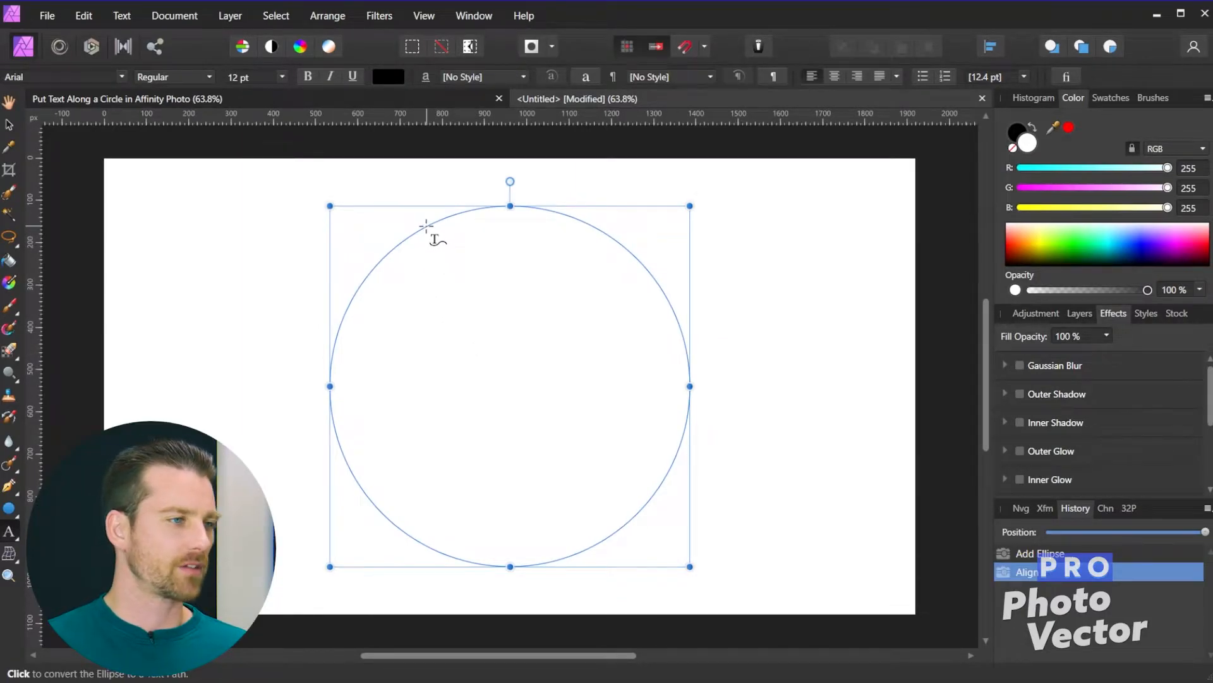
click(427, 225)
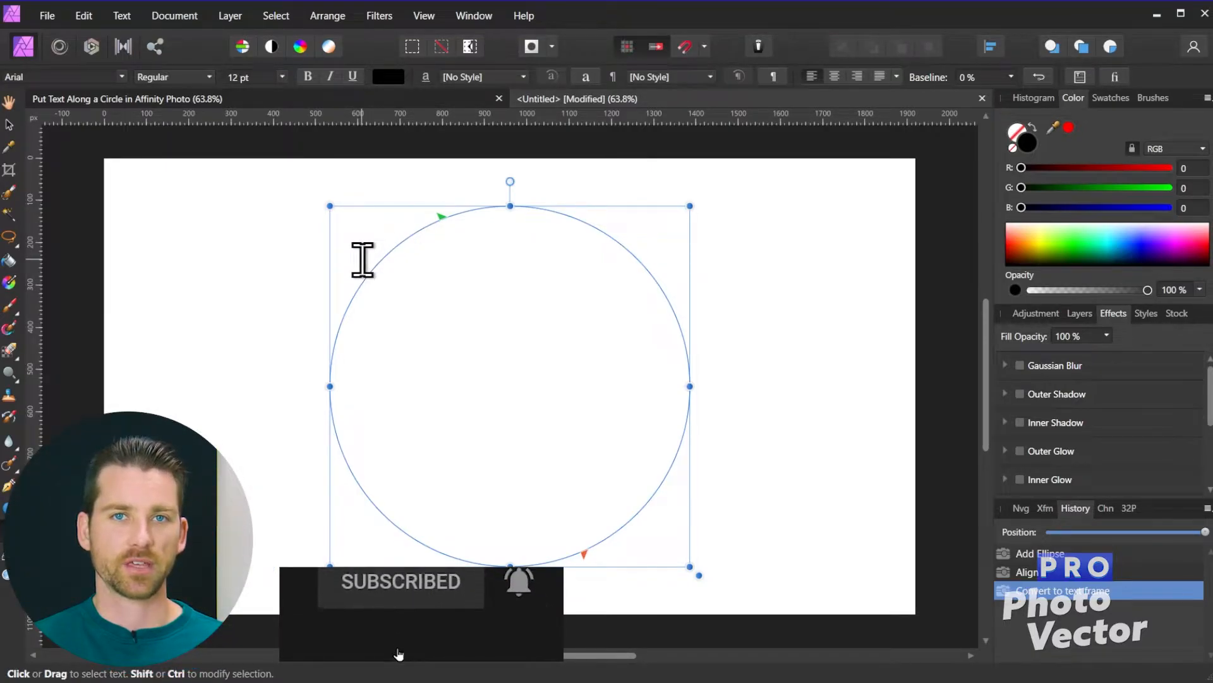
click(554, 307)
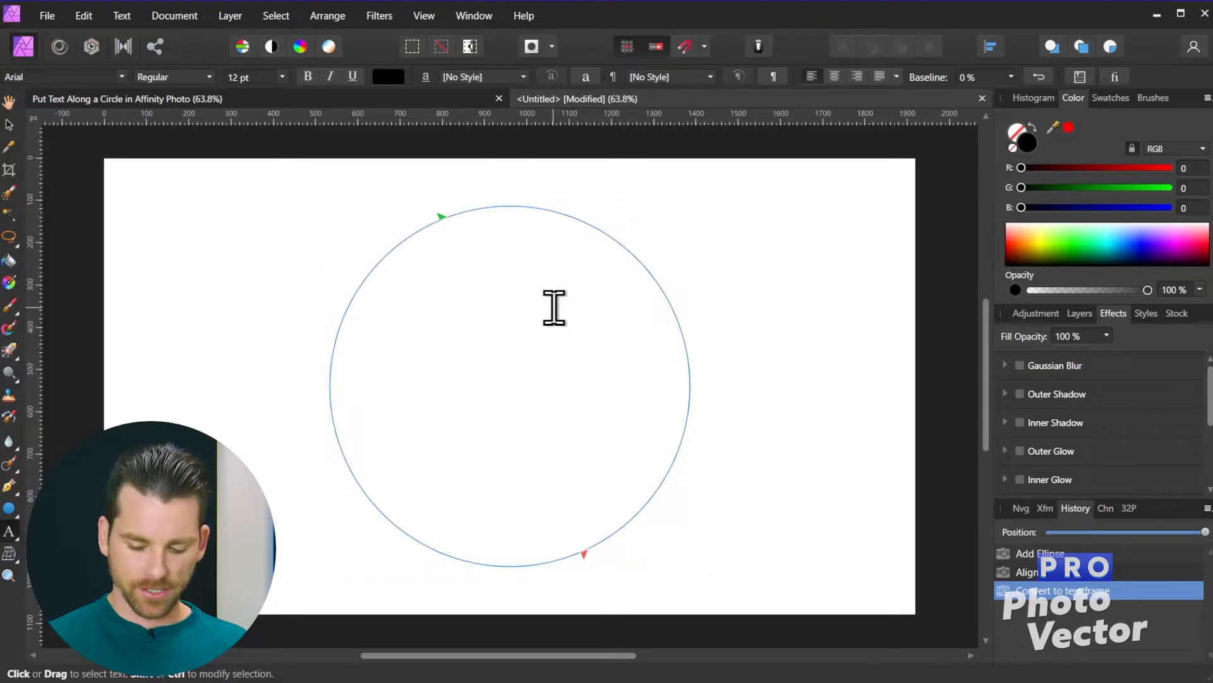
text(PUT TEXT ON A)
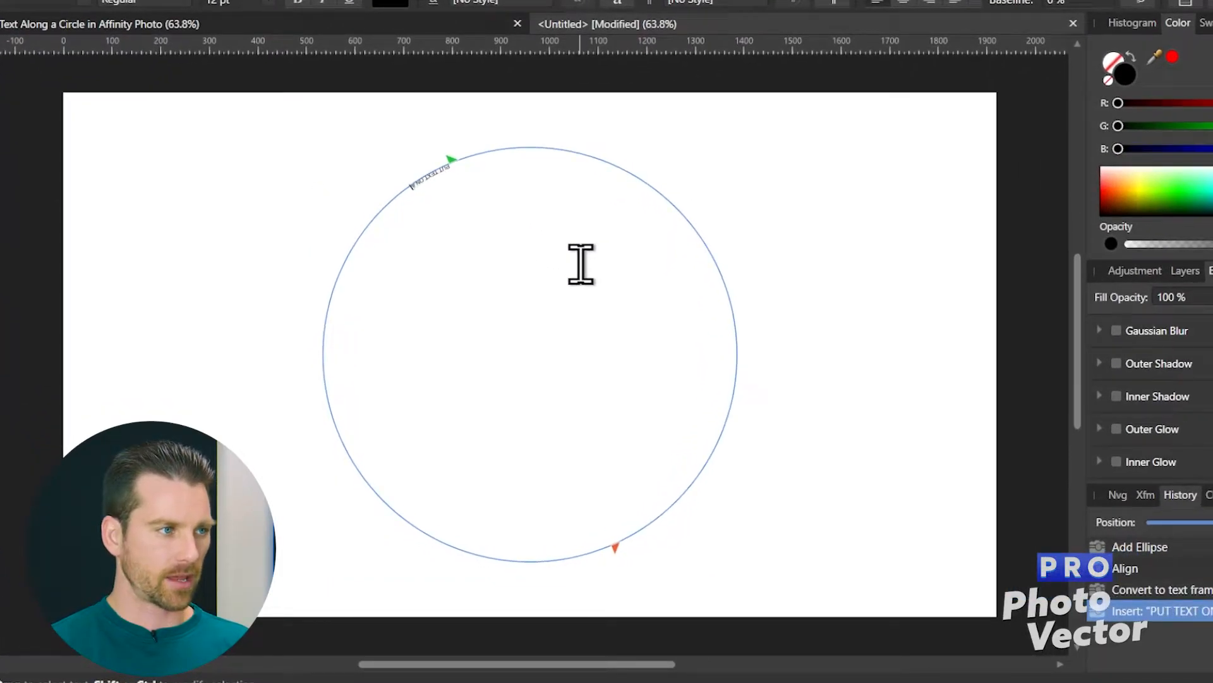
key(Escape)
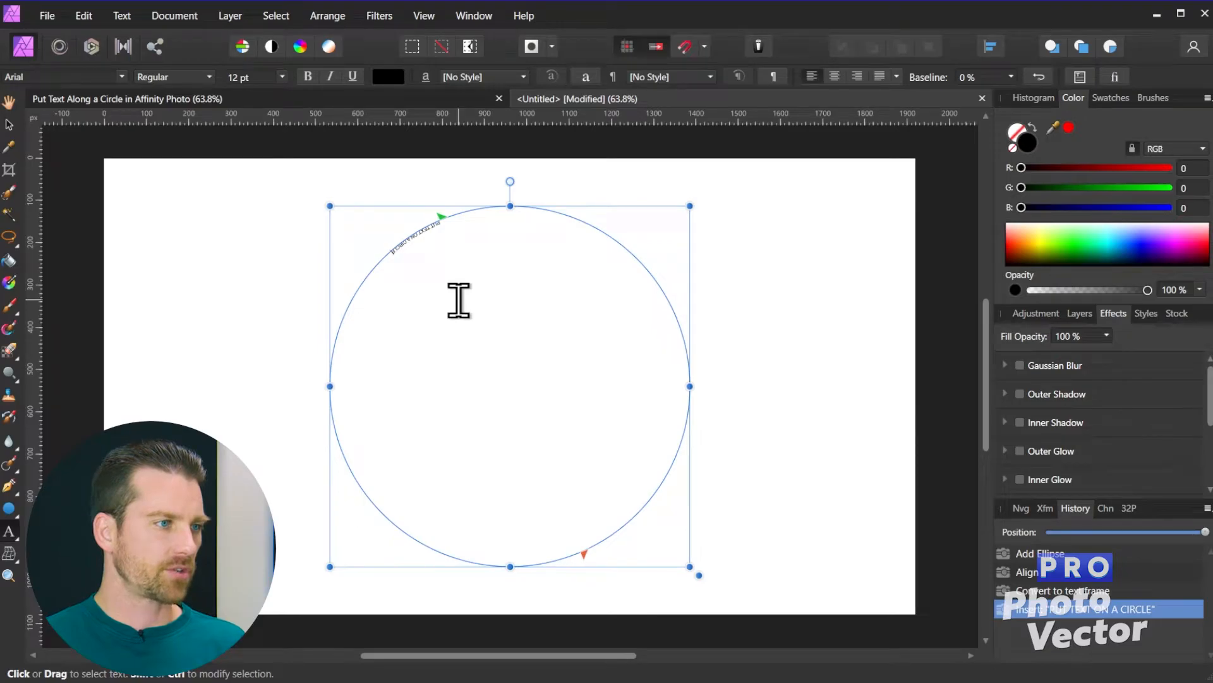
Step: Format all the path text in the All Round Gothic font at 144 pt
key(ctrl+a)
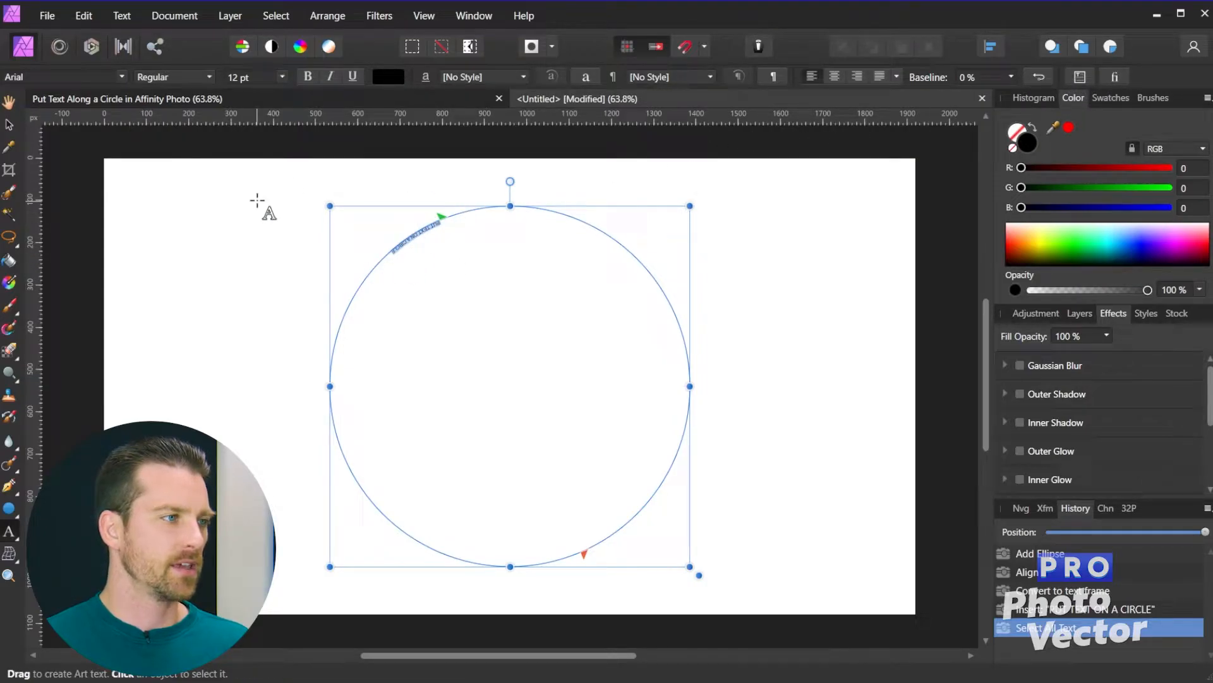
click(121, 76)
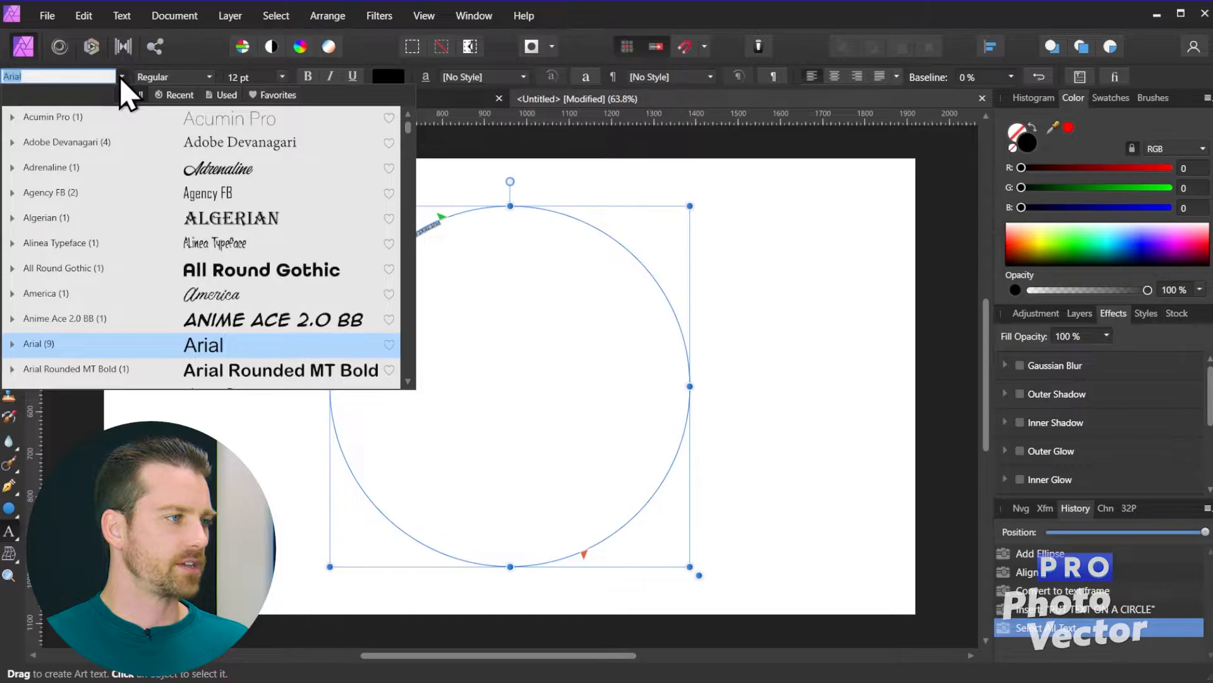
click(125, 268)
click(282, 77)
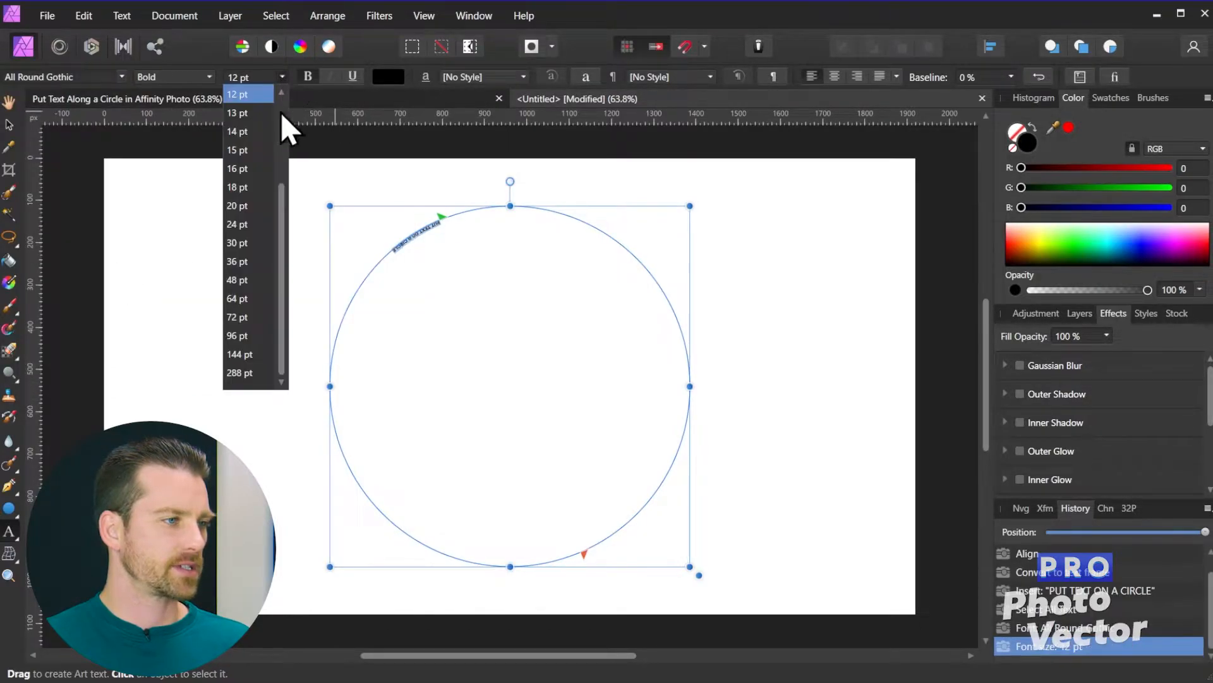
click(253, 354)
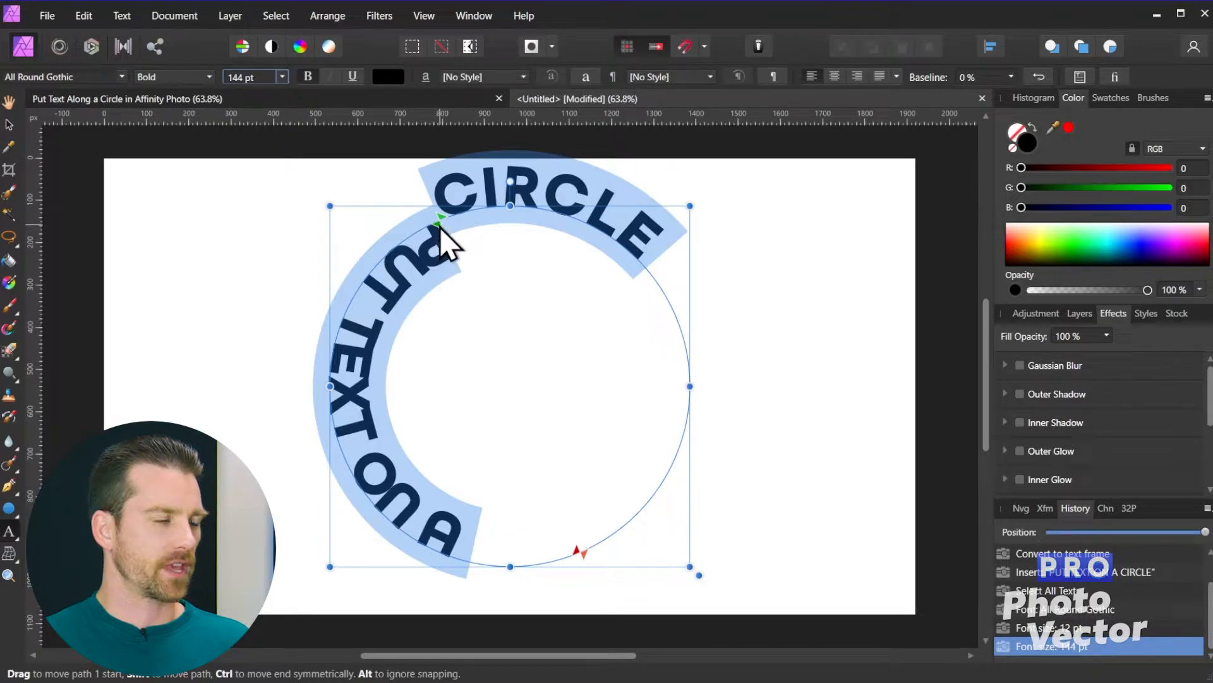
Step: Move the path's end marker along the circle's lower right so the whole text fits inside, and center-align the text
drag(442, 227, 454, 215)
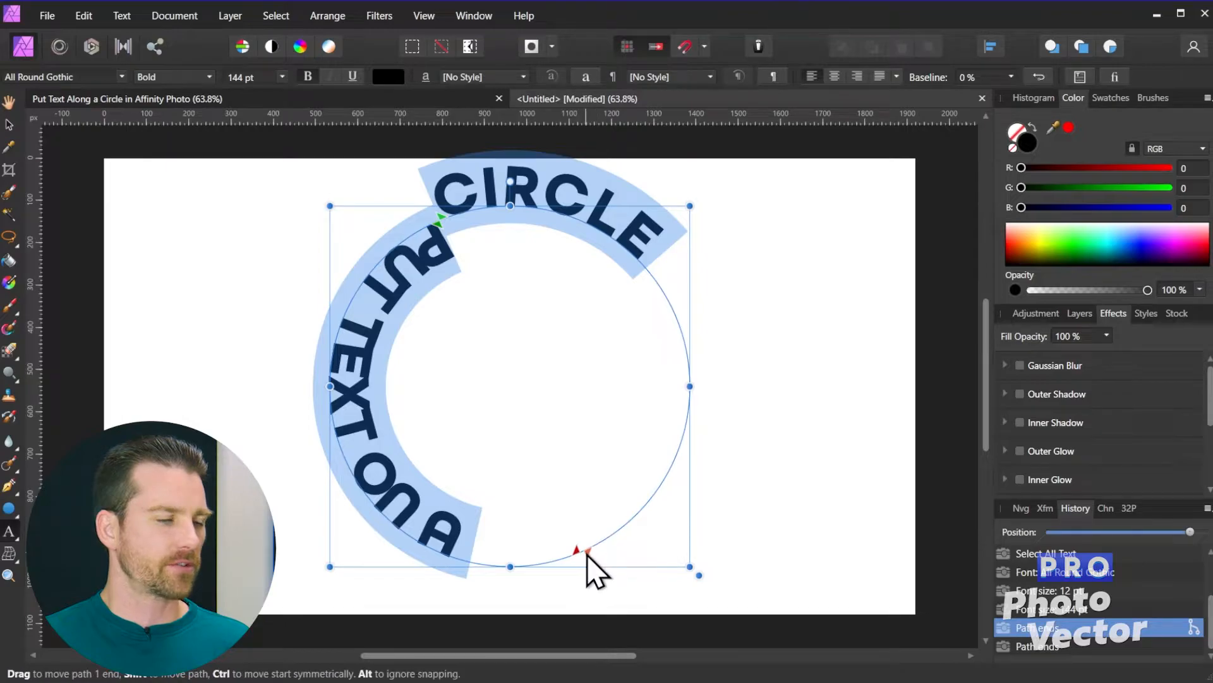
drag(588, 553, 663, 471)
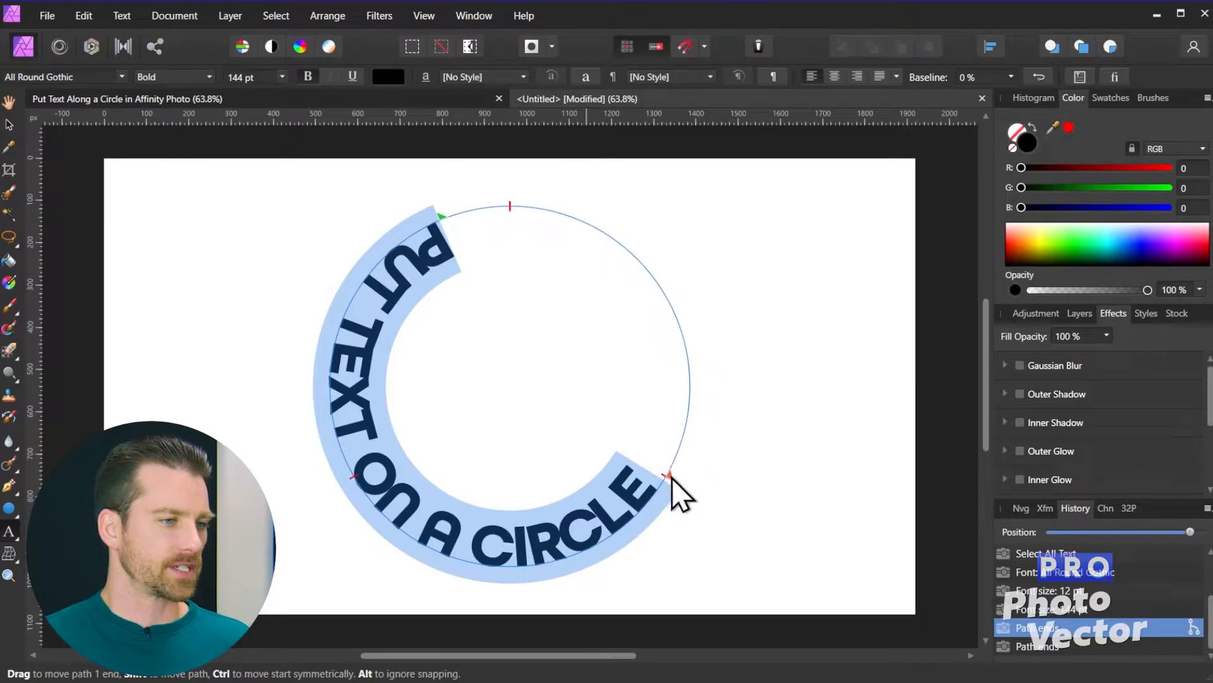
drag(672, 477, 671, 478)
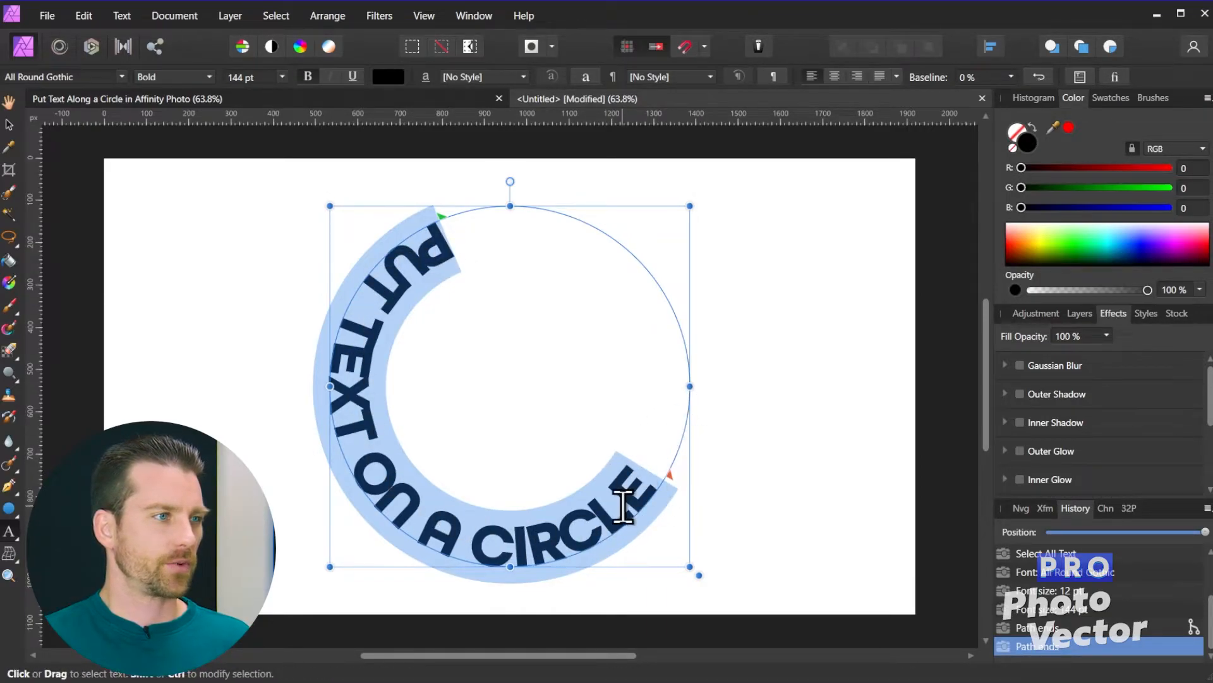
click(834, 77)
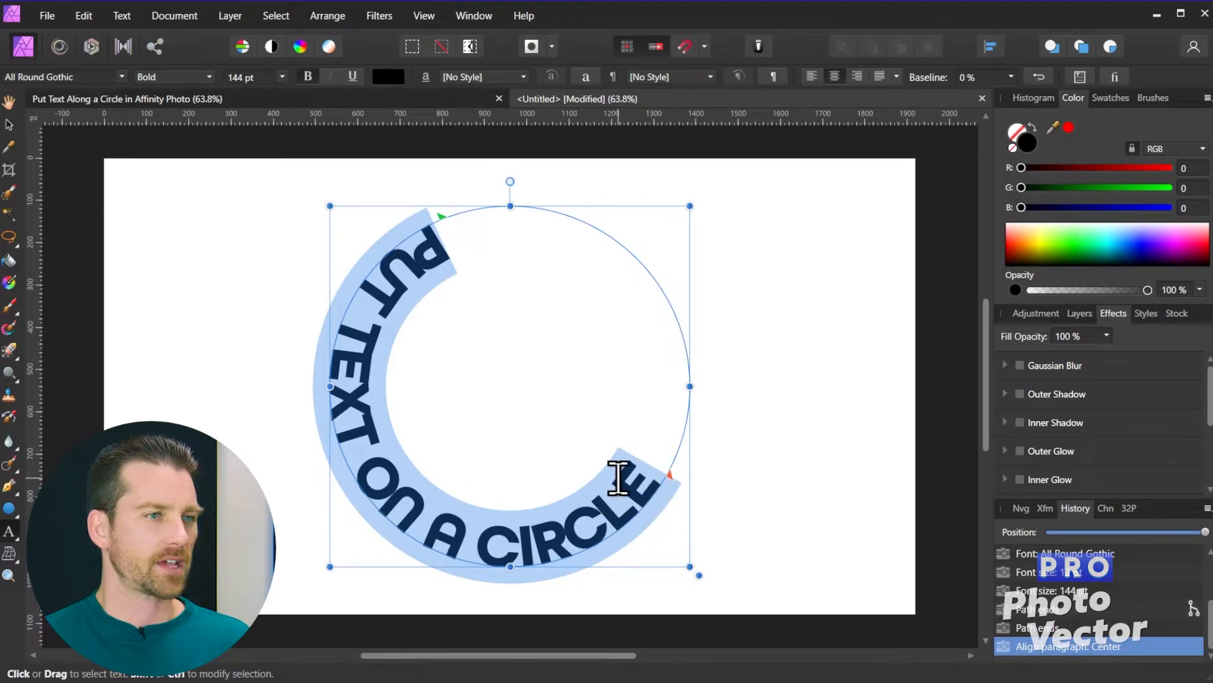
Step: Reverse the text path so the text runs along the outside of the circle, and try out its baseline offset
click(1036, 78)
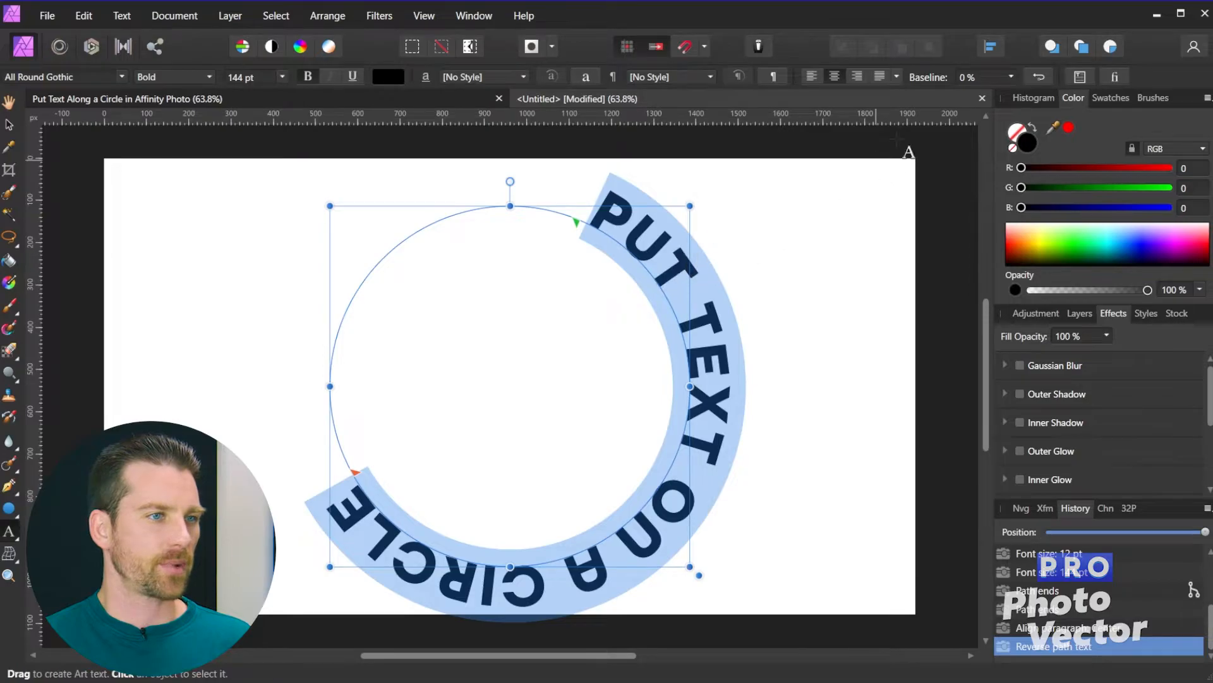
click(1011, 76)
mouse_move(1014, 94)
mouse_down()
mouse_move(991, 96)
mouse_move(1063, 92)
mouse_move(1016, 100)
mouse_up()
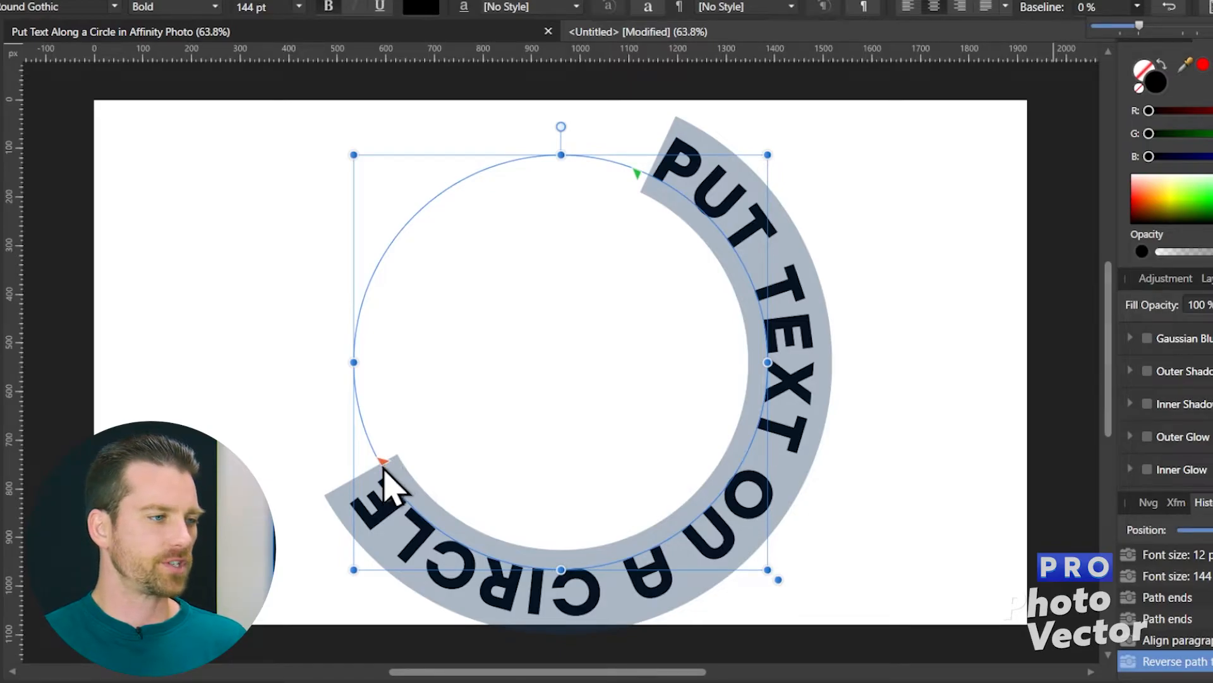
Step: Move the path ends around the circle so the text arches over its top
drag(382, 464, 747, 477)
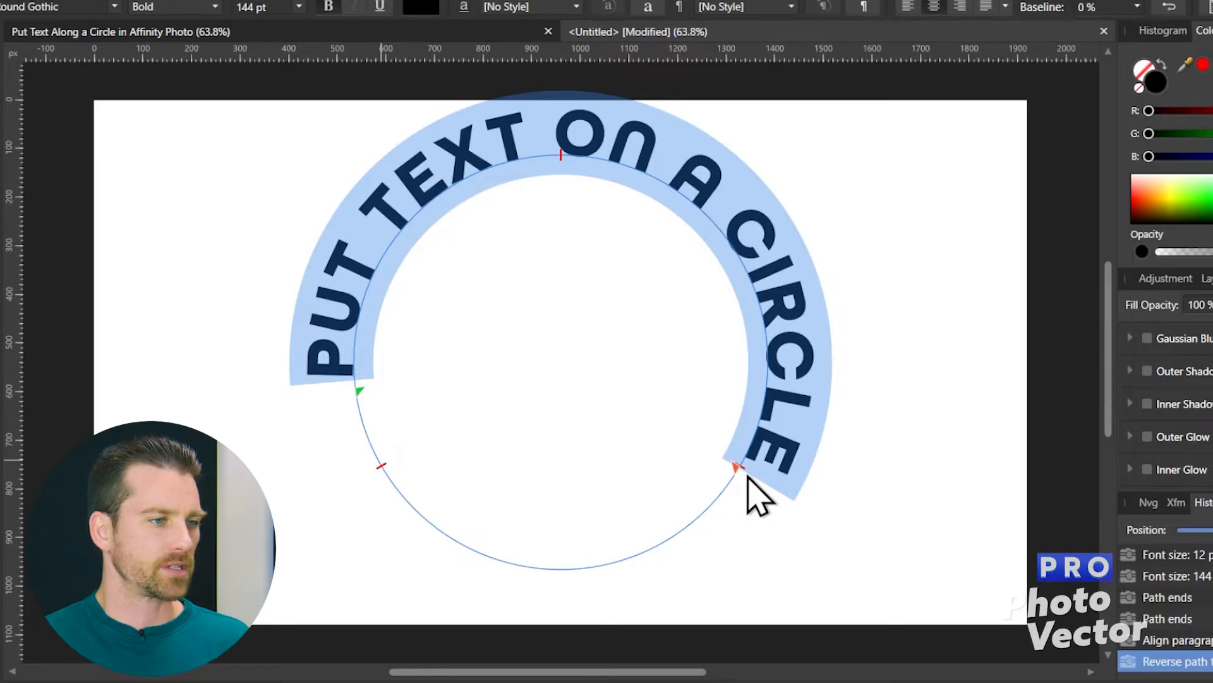
mouse_move(756, 471)
mouse_down()
mouse_move(777, 452)
mouse_move(764, 452)
mouse_up()
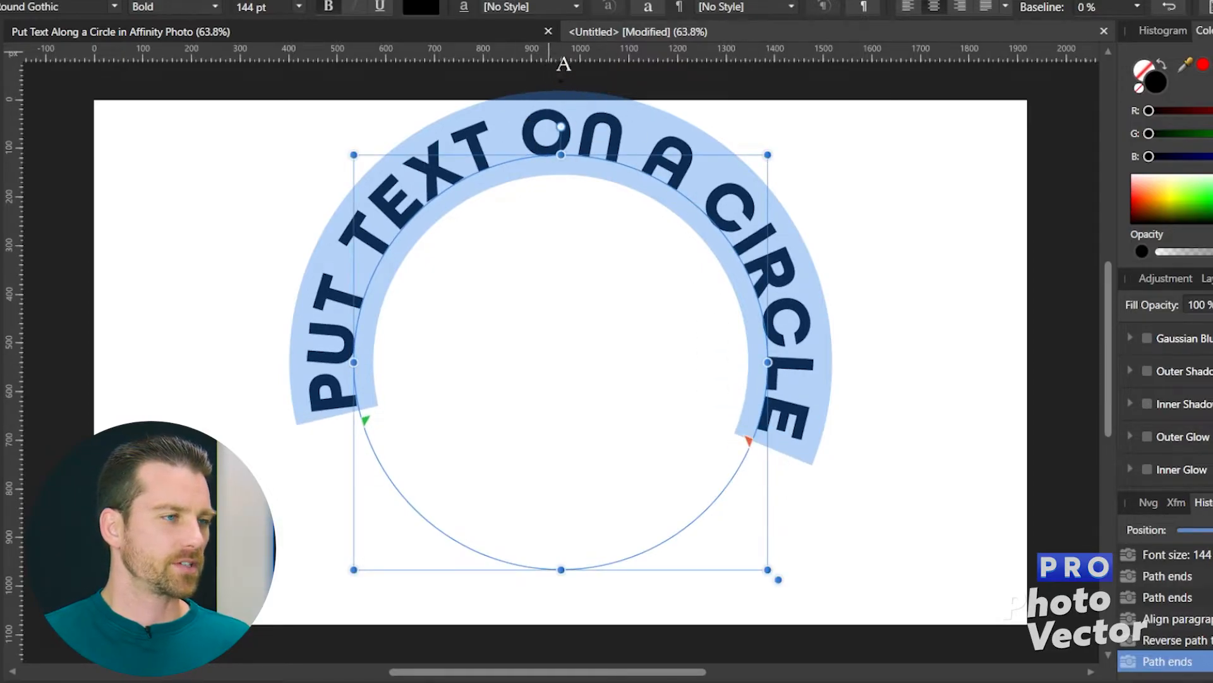
Step: Add a horizontal guide across the lower part of the circle and adjust the path ends symmetrically to level the text against it
drag(548, 53, 598, 436)
drag(749, 440, 773, 435)
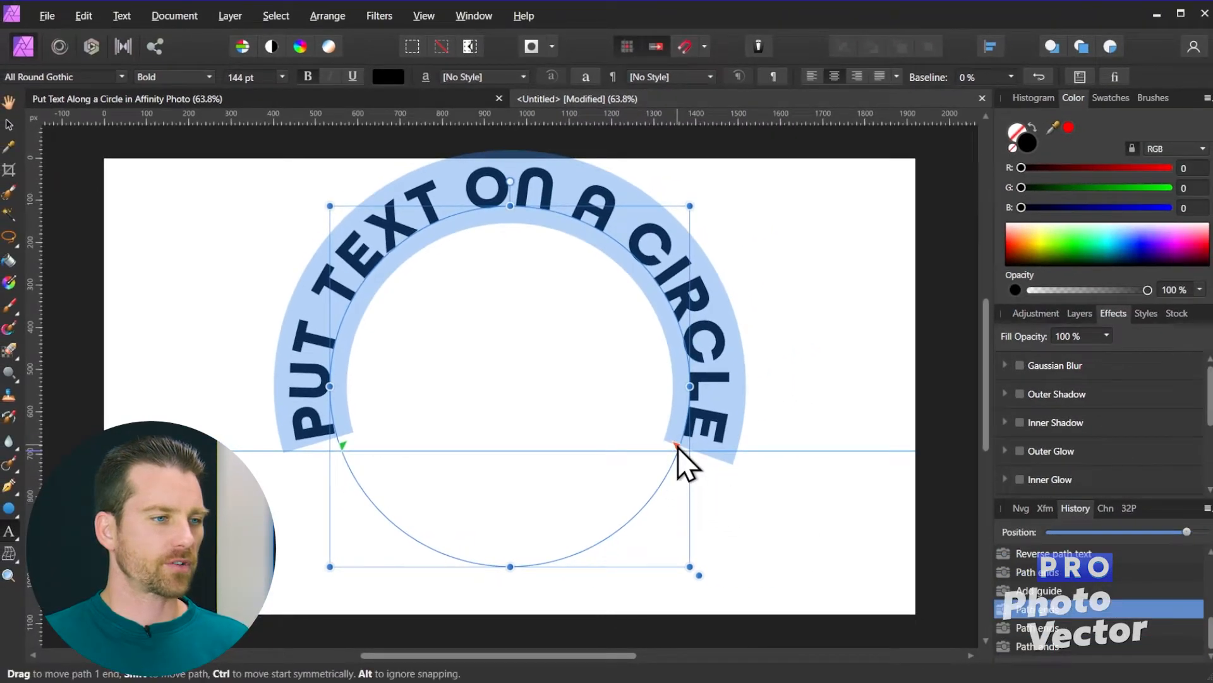
drag(677, 445, 672, 458)
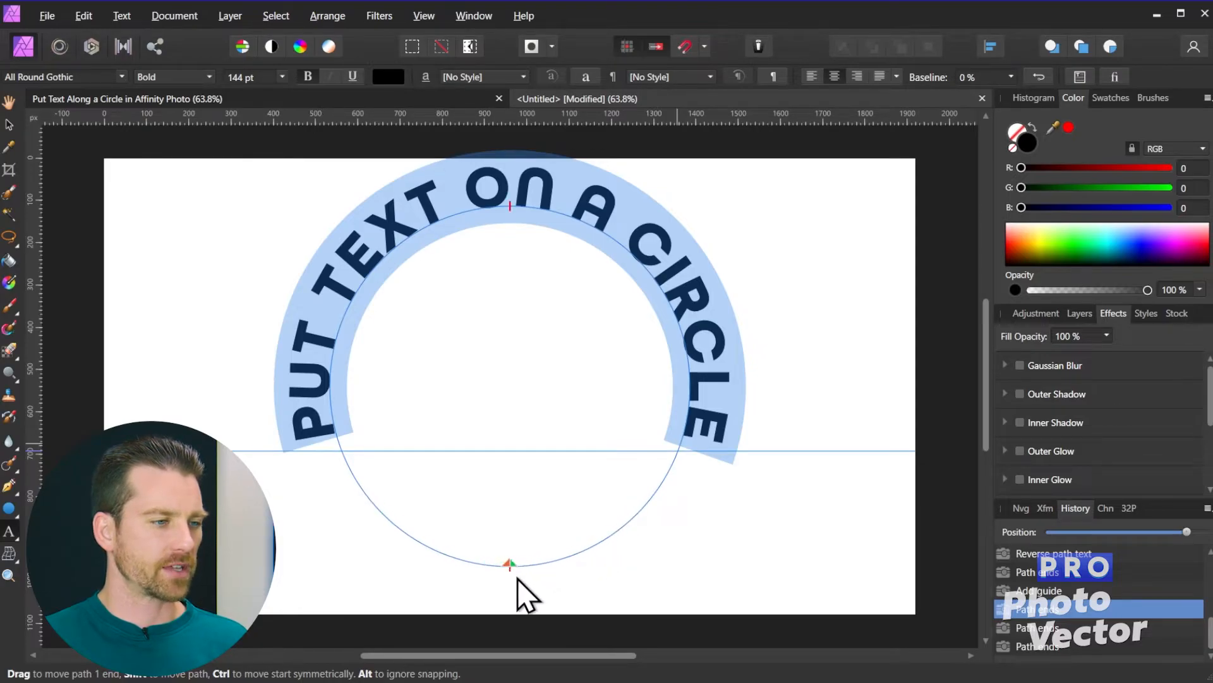
drag(518, 579, 594, 536)
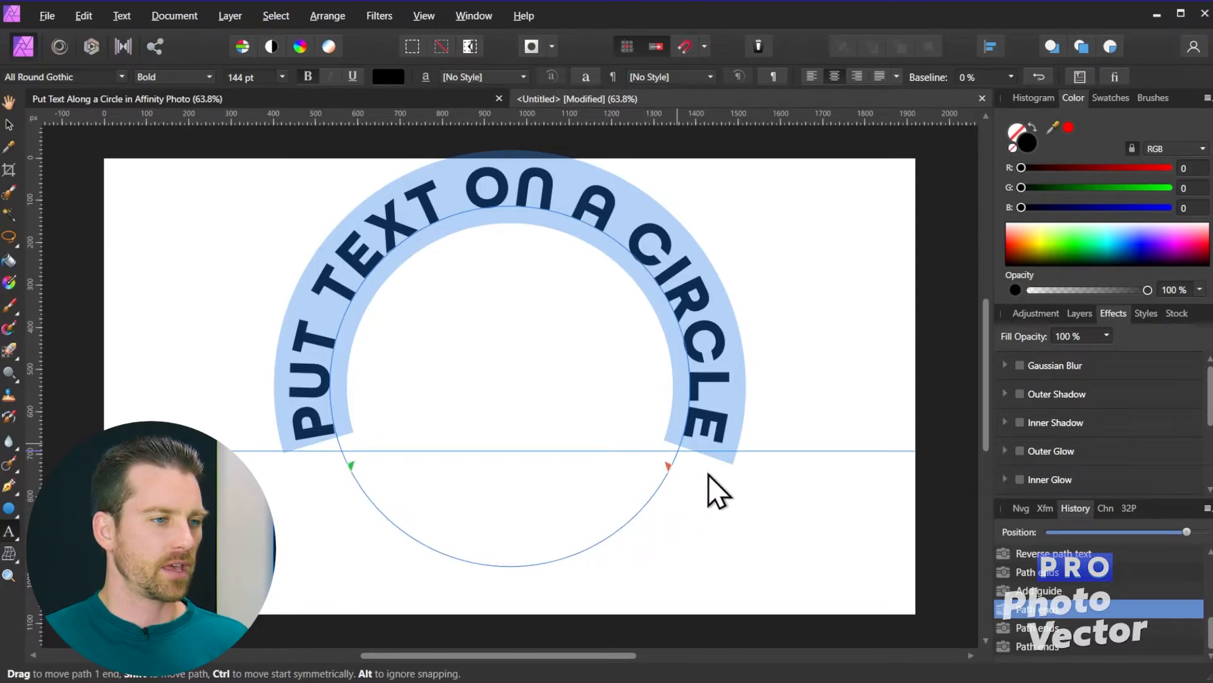
drag(720, 455, 729, 445)
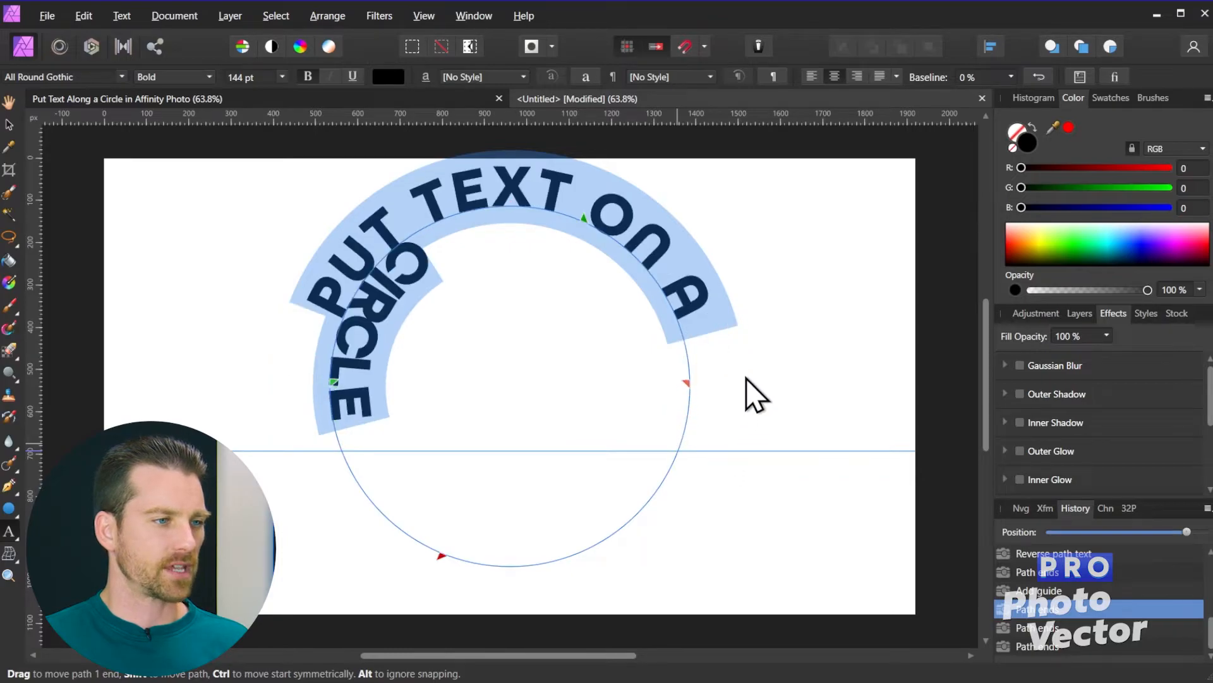
drag(752, 314, 764, 379)
drag(748, 422, 763, 411)
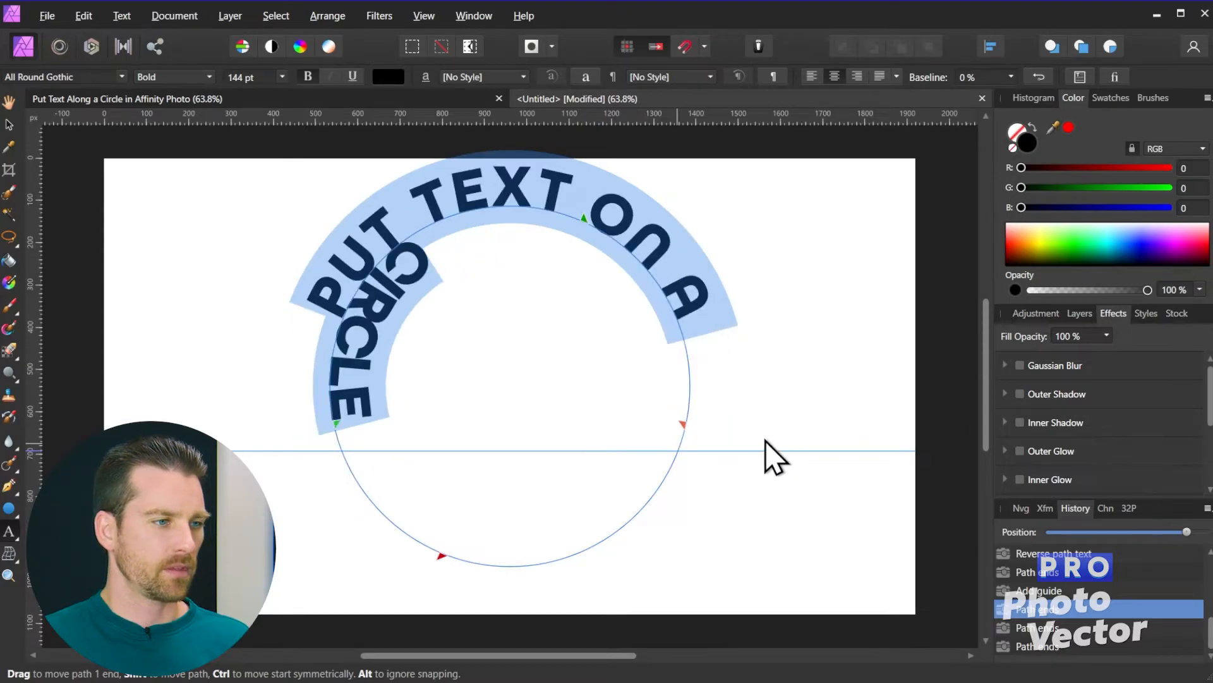
key(ctrl+shift+c)
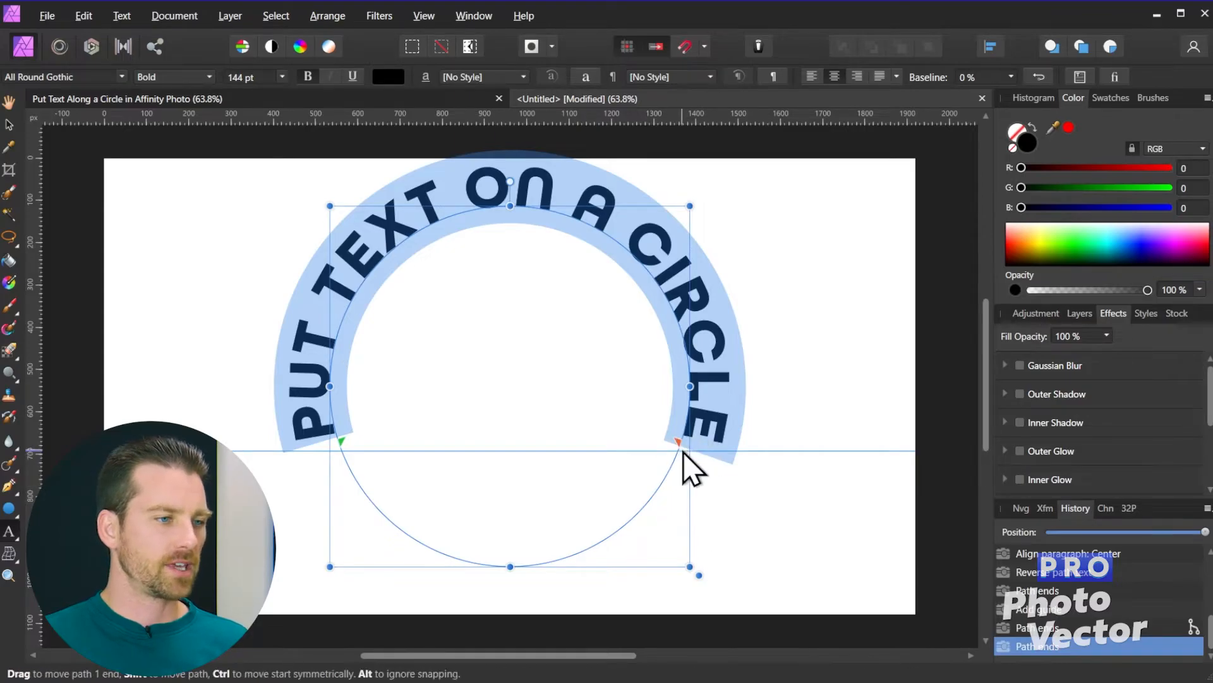
Step: Try moving the path's end and start markers separately down the circle, and undo both moves
drag(679, 445, 663, 498)
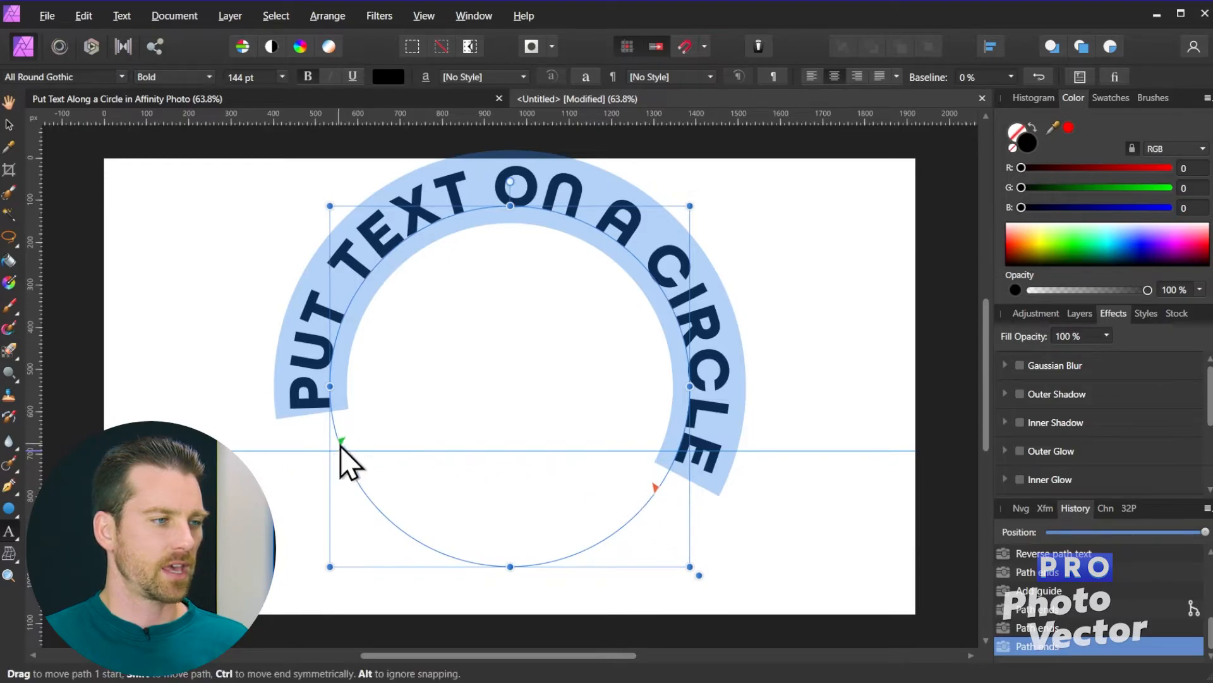
drag(342, 445, 357, 477)
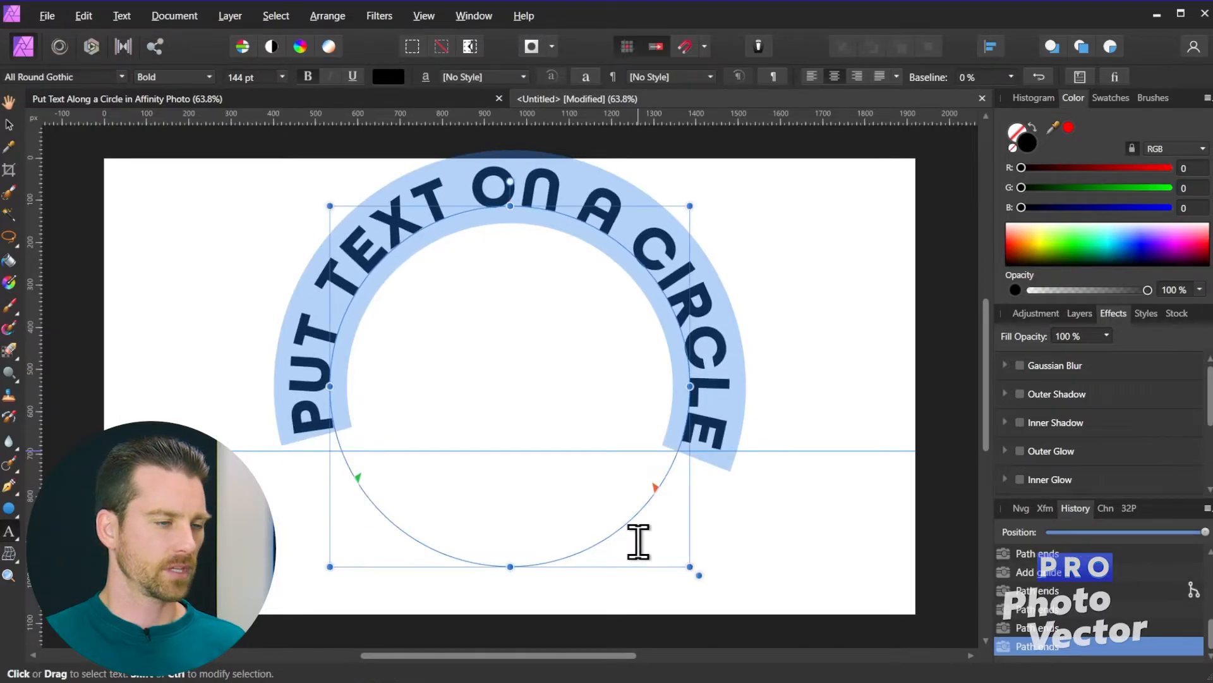
key(ctrl+z)
key(ctrl+z)
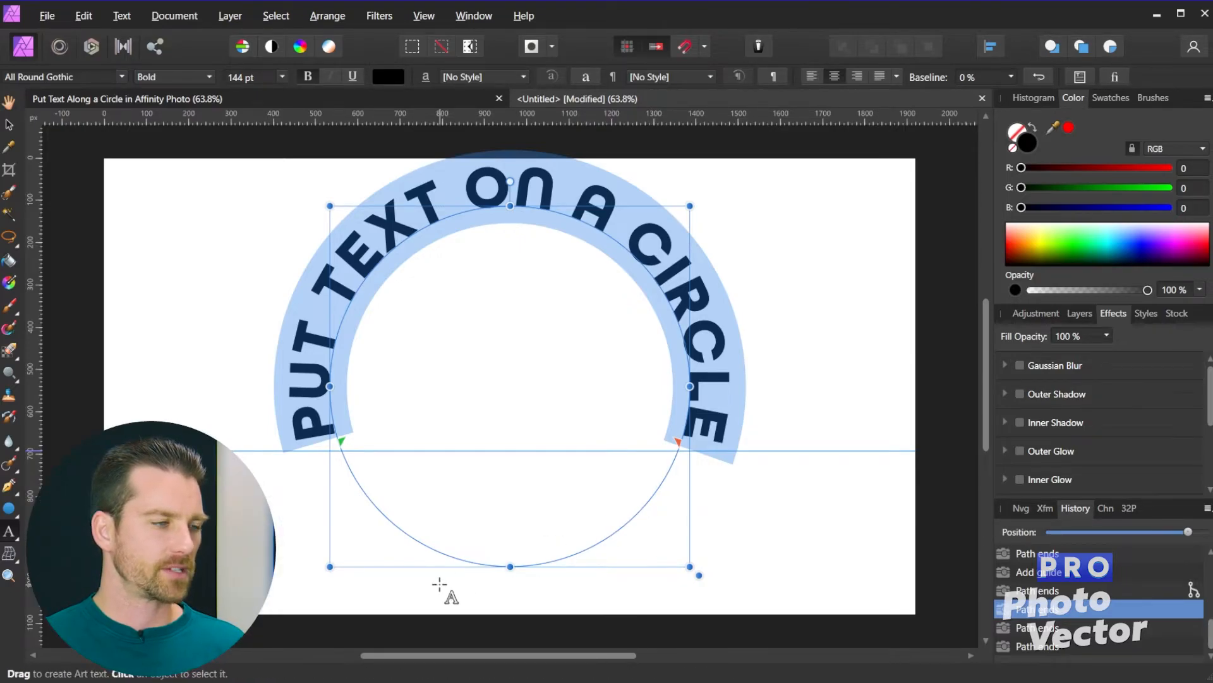
Step: Resize the text circle from its lower-left corner and left side, and move the path ends symmetrically toward the bottom of the circle
mouse_move(328, 567)
mouse_down()
mouse_move(387, 509)
mouse_move(330, 569)
mouse_move(339, 554)
mouse_up()
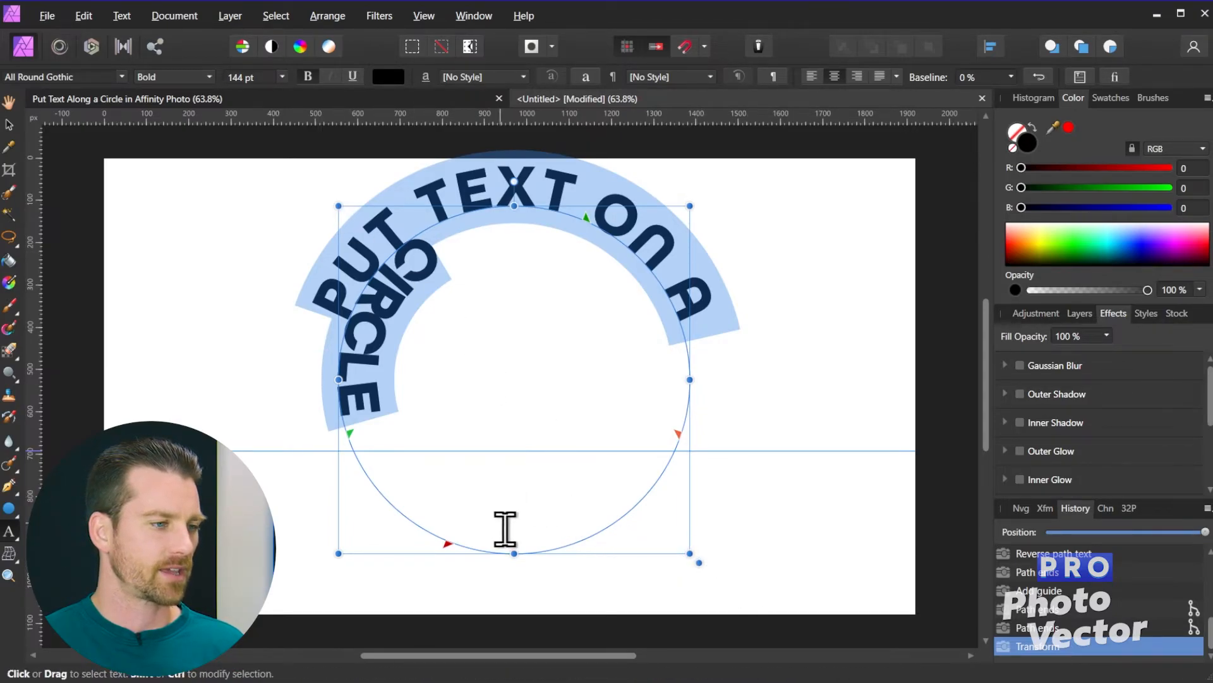
click(514, 550)
drag(339, 549, 330, 584)
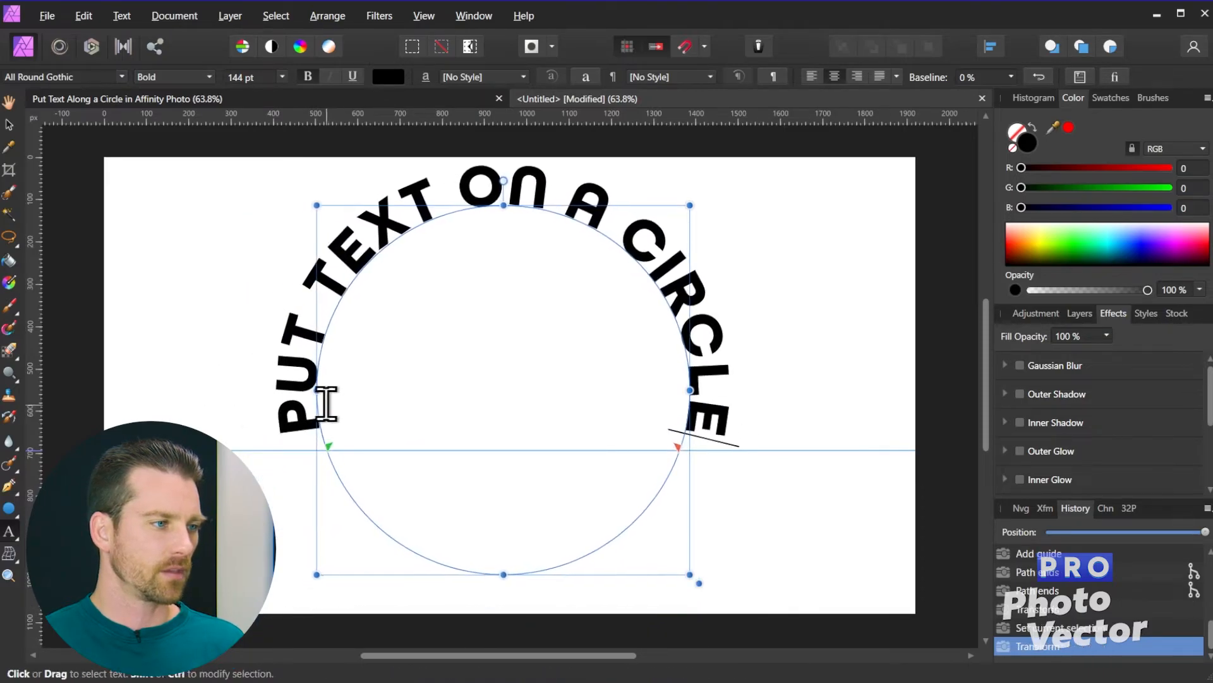
mouse_move(316, 389)
mouse_down()
mouse_move(491, 387)
mouse_move(323, 387)
mouse_up()
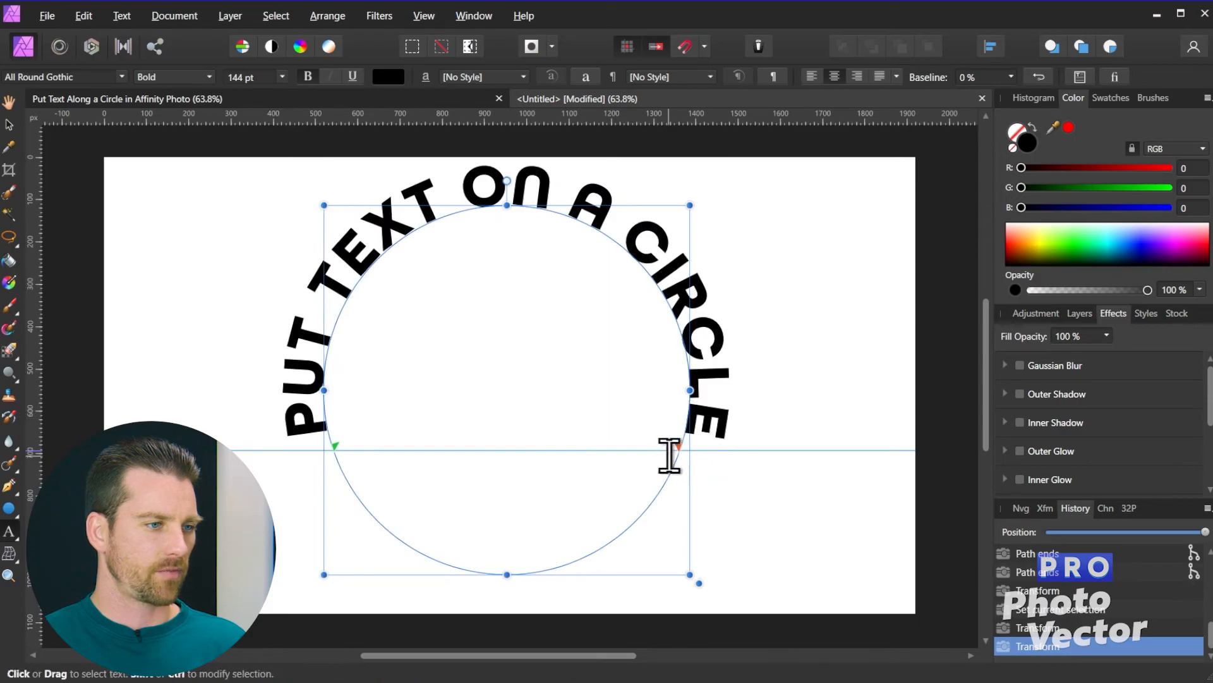
mouse_move(661, 477)
mouse_down()
mouse_move(593, 561)
mouse_move(532, 596)
mouse_move(524, 568)
mouse_move(639, 543)
mouse_move(620, 560)
mouse_move(642, 556)
mouse_up()
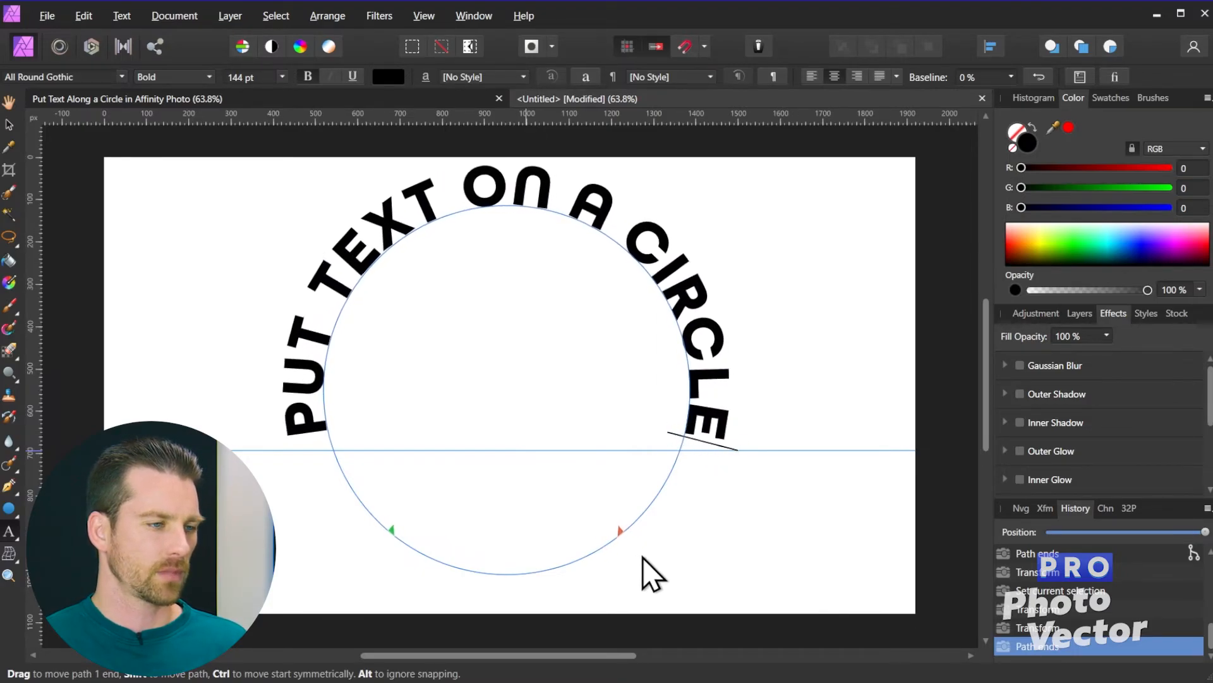
Step: Try squeezing the text circle into a narrow oval from its right side, and undo the distortion
drag(709, 392, 598, 421)
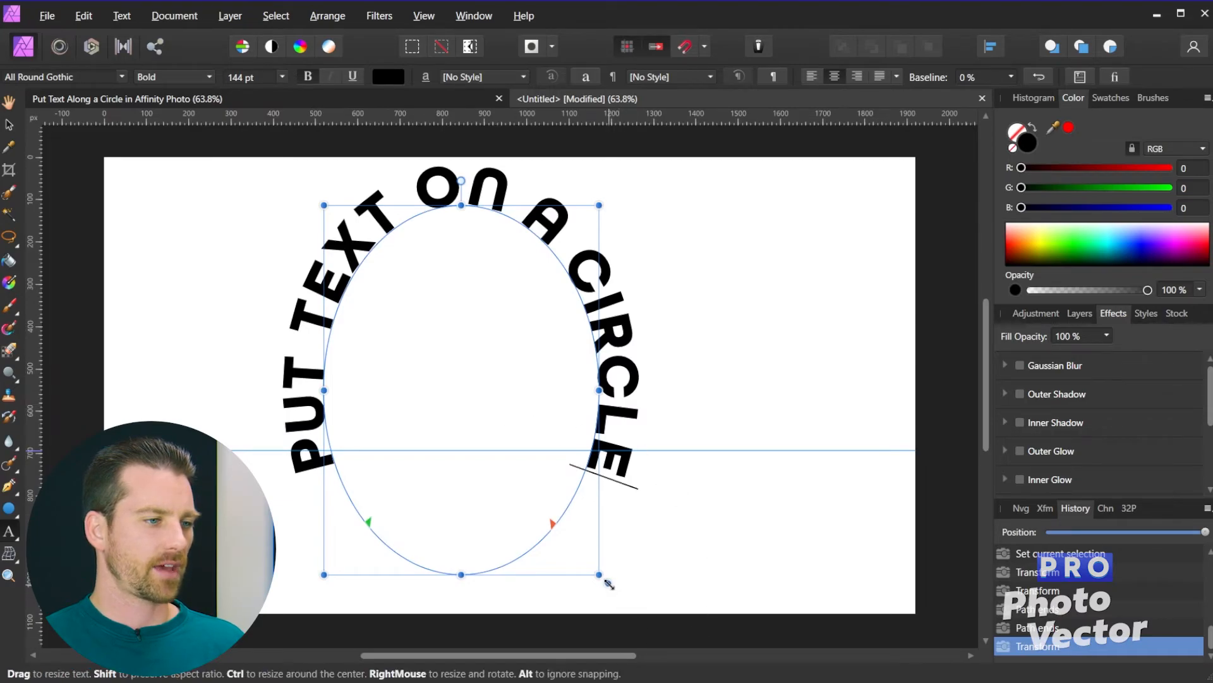
mouse_move(609, 584)
mouse_down()
mouse_move(654, 612)
mouse_move(523, 500)
mouse_move(411, 441)
mouse_move(601, 625)
mouse_move(336, 461)
mouse_move(462, 582)
mouse_move(588, 584)
mouse_move(487, 582)
mouse_move(352, 550)
mouse_move(657, 597)
mouse_move(506, 558)
mouse_move(628, 590)
mouse_move(520, 558)
mouse_move(683, 623)
mouse_move(557, 569)
mouse_move(524, 540)
mouse_move(597, 575)
mouse_up()
key(ctrl+z)
key(ctrl+z)
Step: Scale the circle and its text down together to a 121.7 pt text size, and try rotating them from the upper-right corner
drag(696, 574, 627, 522)
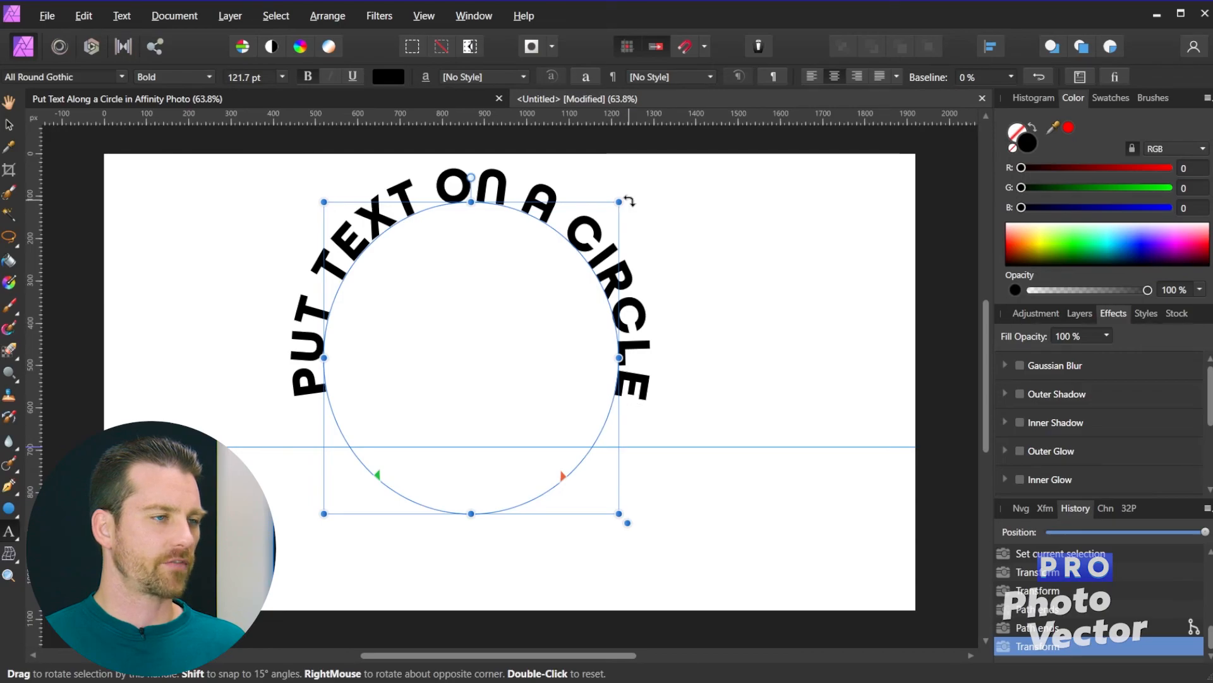
drag(627, 199, 578, 271)
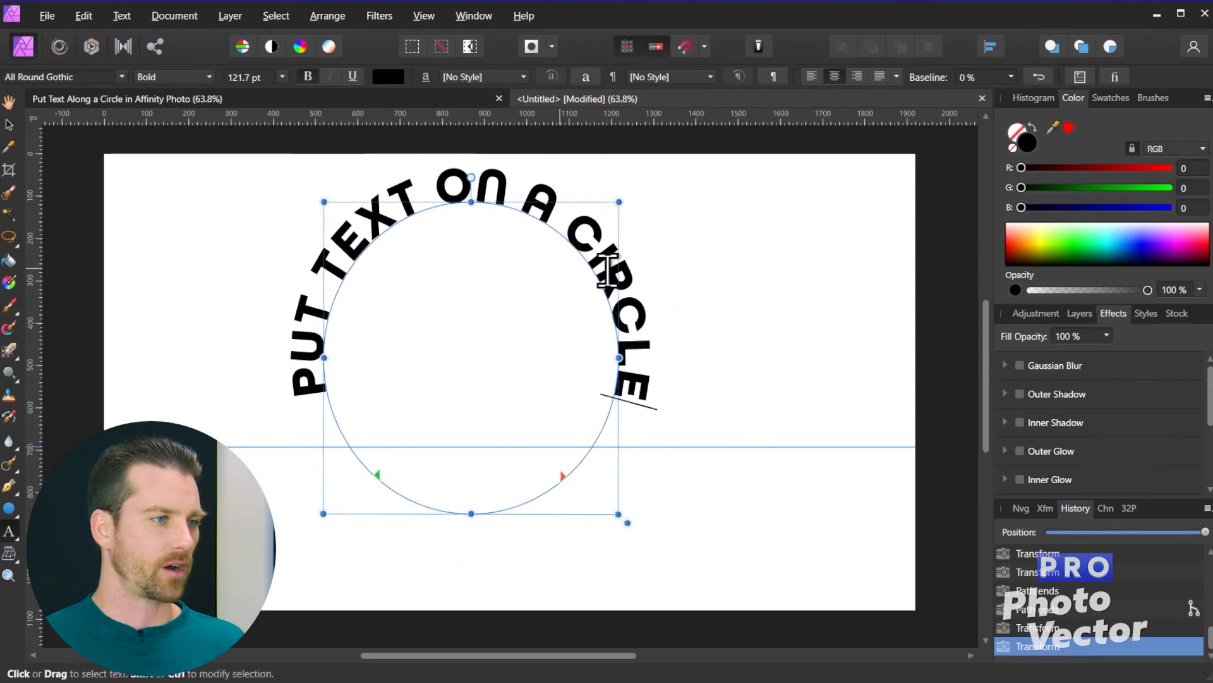